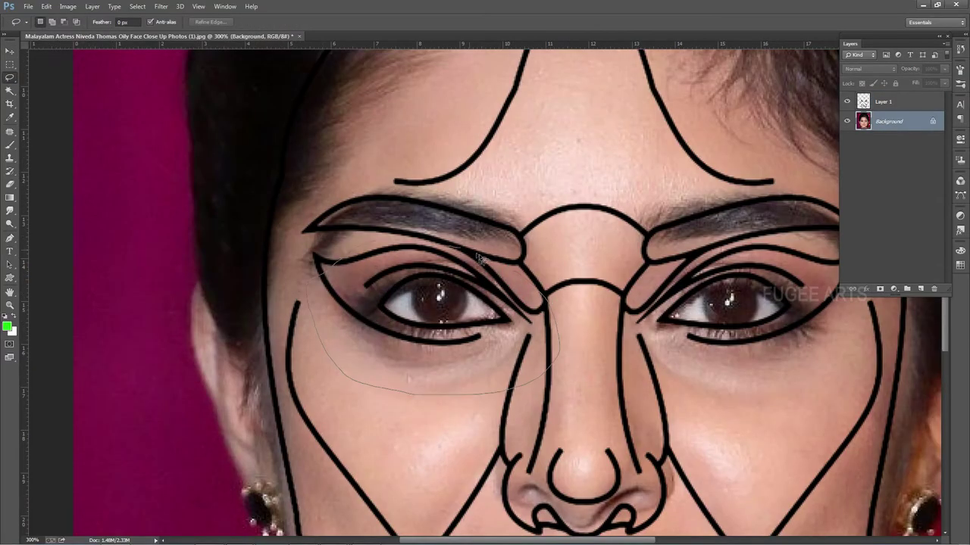
Copy the left eye selection to a new layer and warp its bottom edge upward.
key(ctrl+j)
key(ctrl+t)
right_click(324, 356)
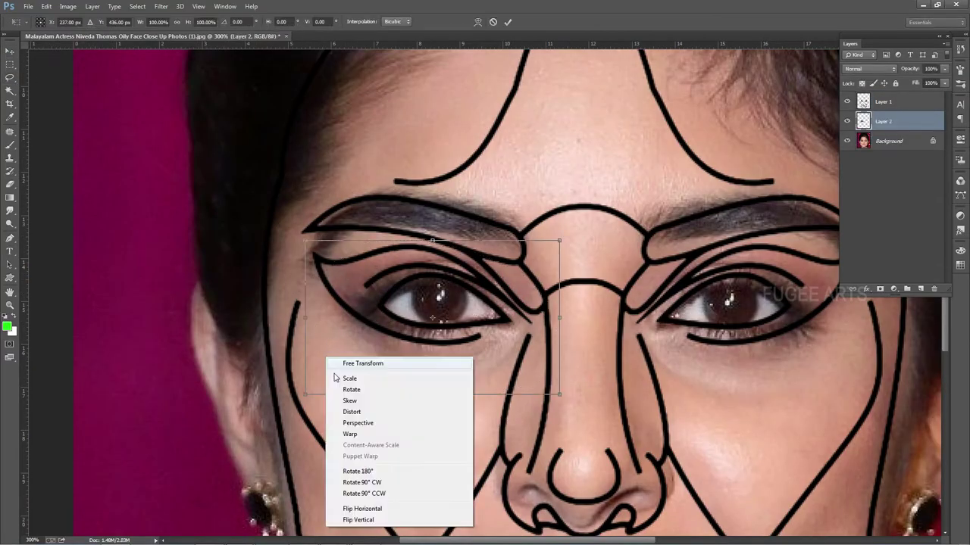
click(347, 439)
drag(559, 394, 553, 382)
key(Return)
Open Liquify on the eye patch and resize the brush to reshape it.
click(161, 6)
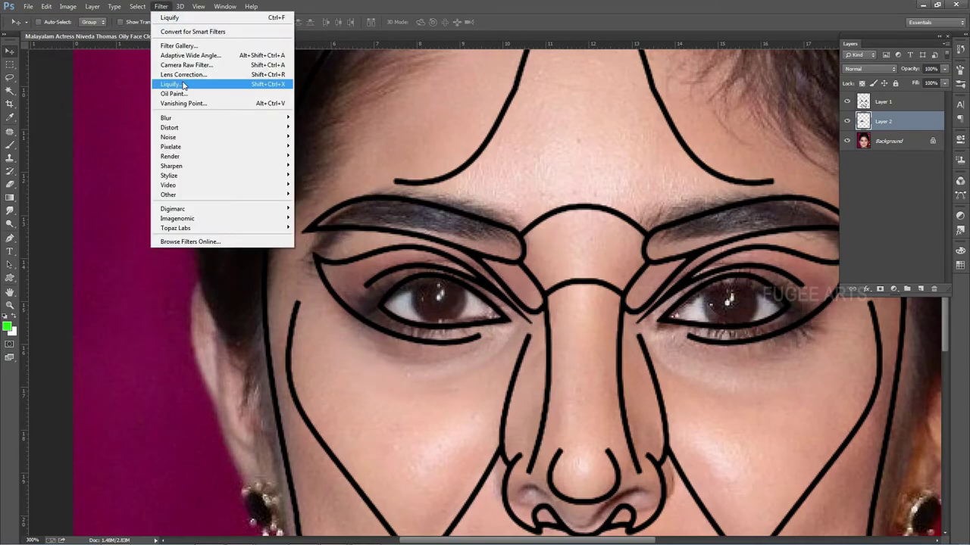
click(189, 89)
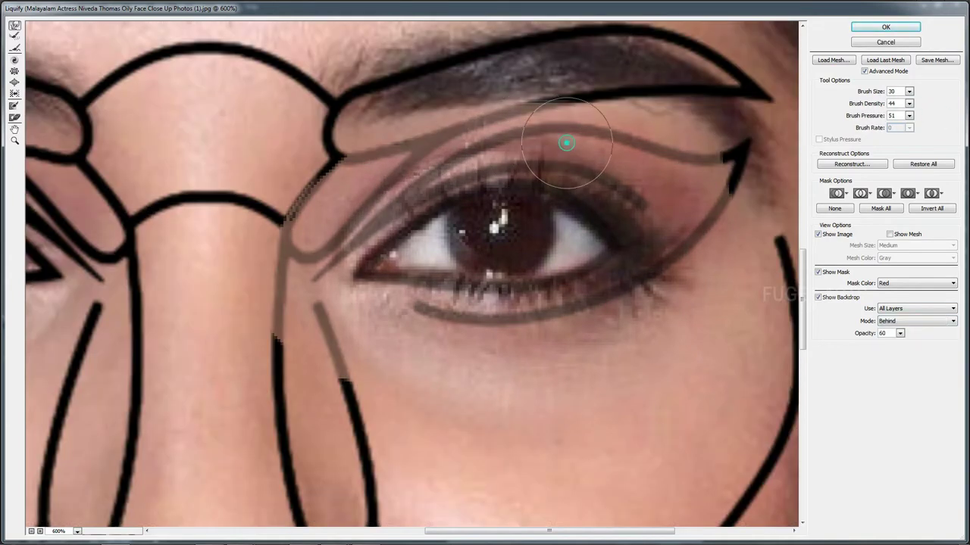
key(bracketleft)
key(bracketleft)
key(bracketleft)
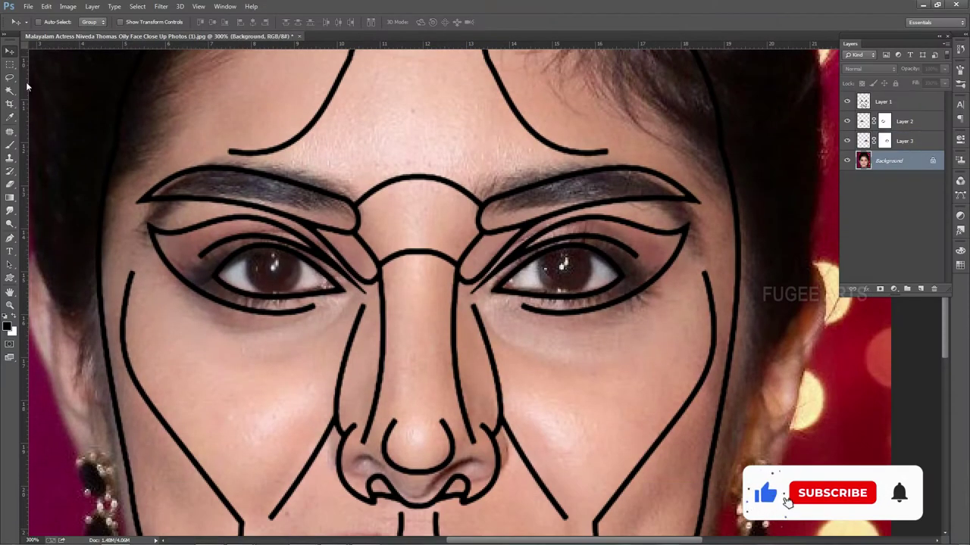
Copy the right eye and brow area to Layer 4, warp it upward, and paint its mask.
drag(718, 252, 656, 213)
key(ctrl+j)
key(ctrl+t)
drag(632, 152, 623, 106)
drag(656, 212, 694, 198)
key(Return)
key(b)
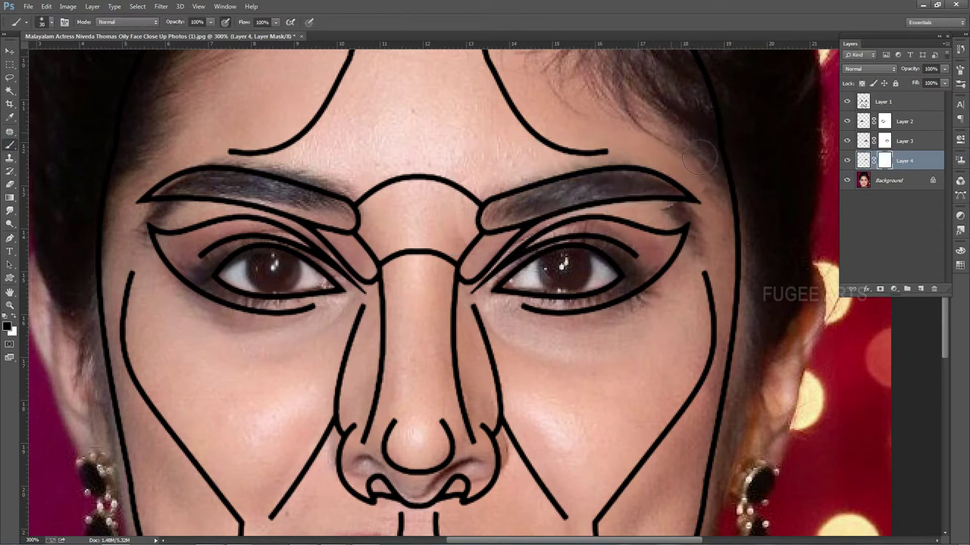
Add empty Layer 5 above Layer 3 for clone-stamp touch-ups.
ctrl+right_click(686, 297)
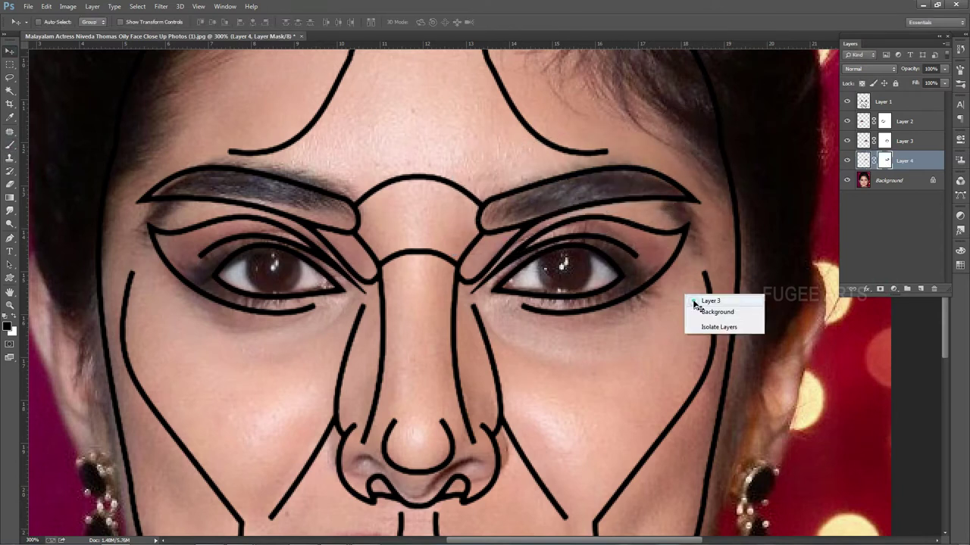
click(701, 304)
key(ctrl+shift+alt+n)
key(s)
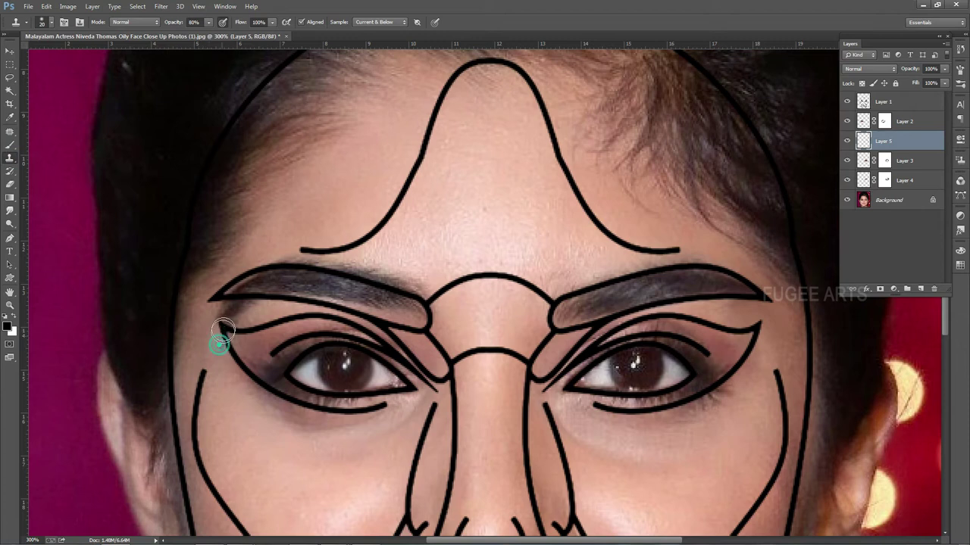
scroll(145, 171, down, 1)
Place the eyebrow patch on Layer 6, rotate it onto the template brow, and mask its edges.
key(ctrl+shift+alt+n)
key(v)
drag(399, 287, 402, 289)
key(ctrl+t)
drag(181, 228, 162, 256)
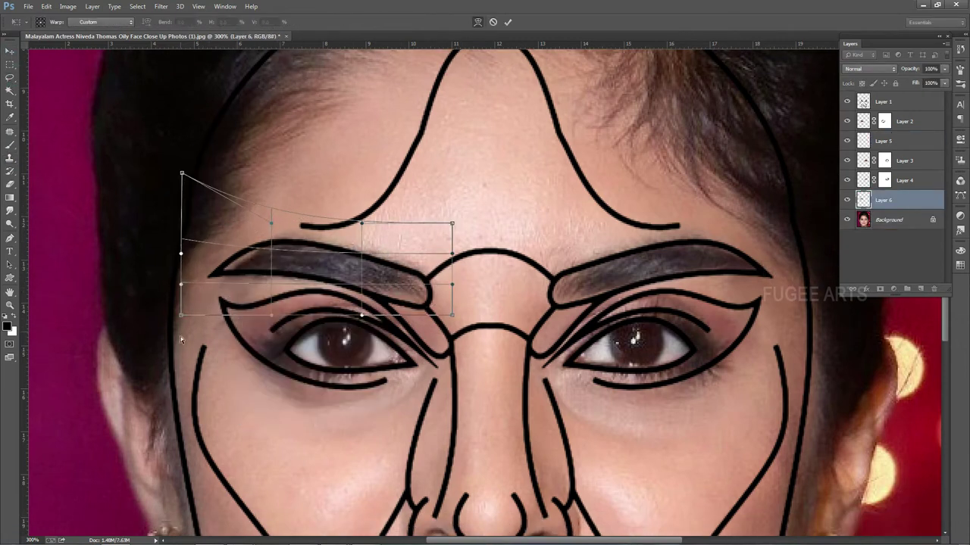
key(Return)
click(879, 289)
key(b)
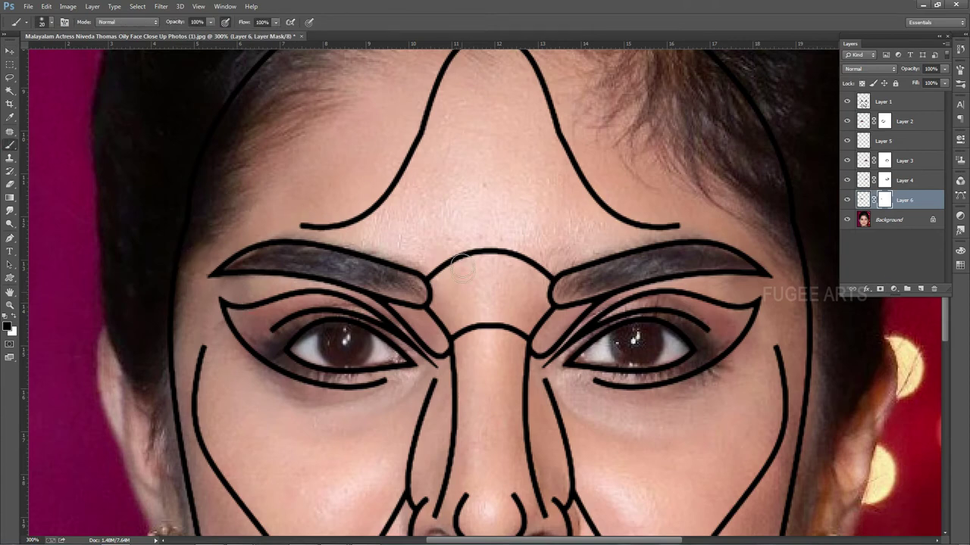
Resume clone-stamp retouching on Layer 5 at 200% zoom.
key(s)
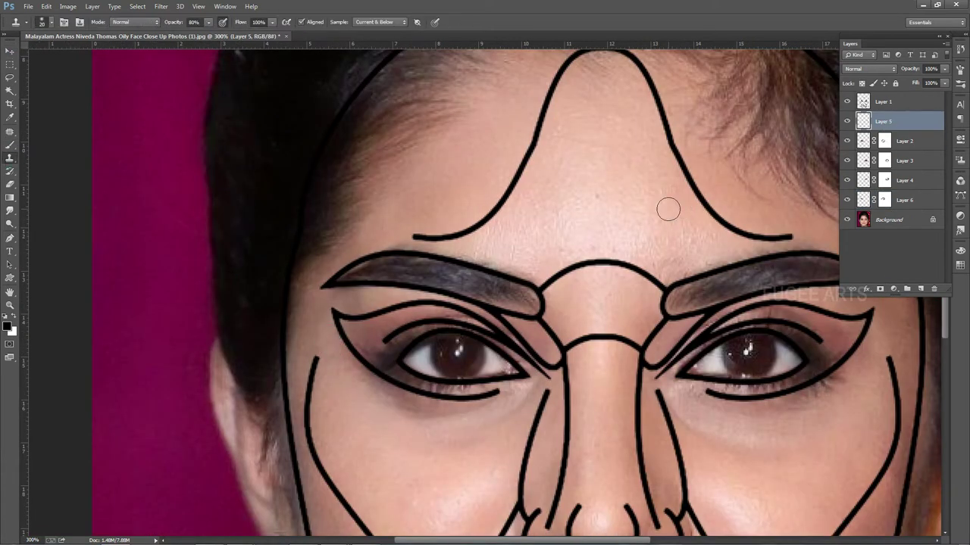
key(ctrl+minus)
key(alt+shift+comma)
Outline the nose and lips area on the Background layer.
key(l)
mouse_move(491, 404)
mouse_down()
mouse_move(485, 193)
mouse_move(568, 272)
mouse_up()
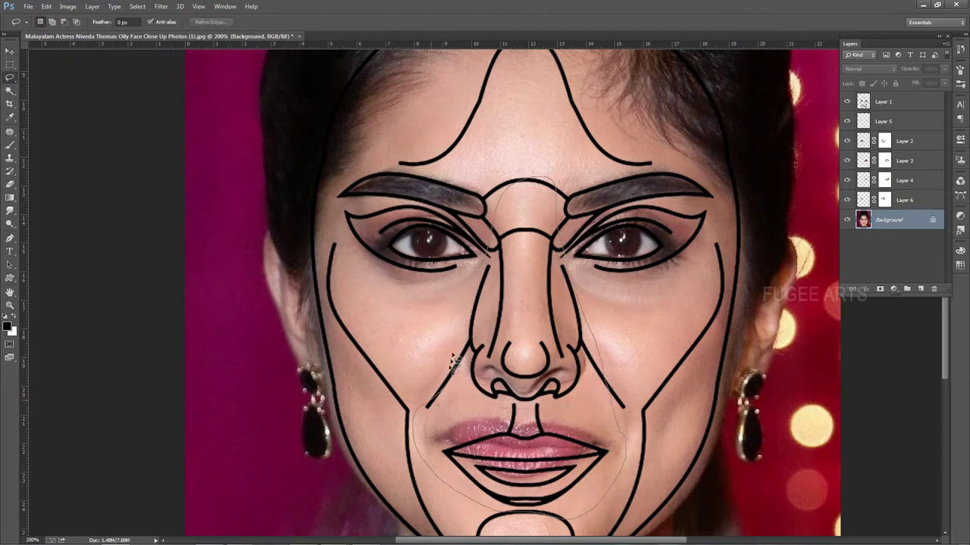
drag(453, 363, 488, 198)
Liquify the nostrils toward the template's nose lines, toggling the template to compare.
key(shift+ctrl+x)
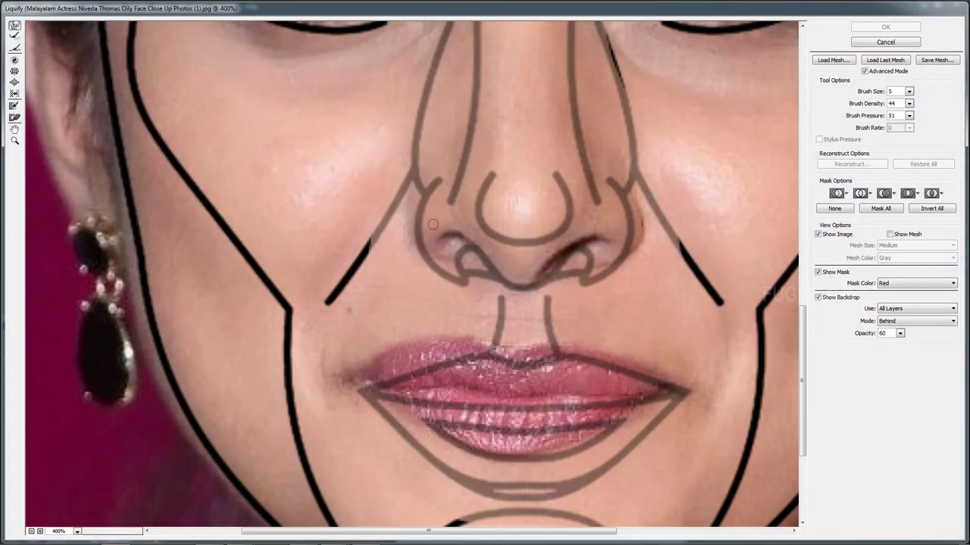
drag(446, 237, 454, 243)
key(bracketleft)
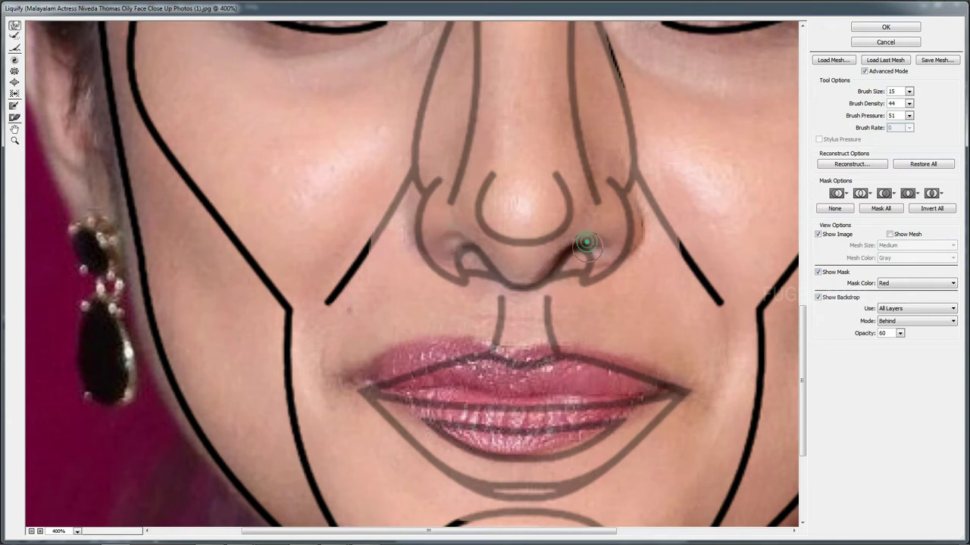
scroll(543, 263, up, 2)
key(bracketright)
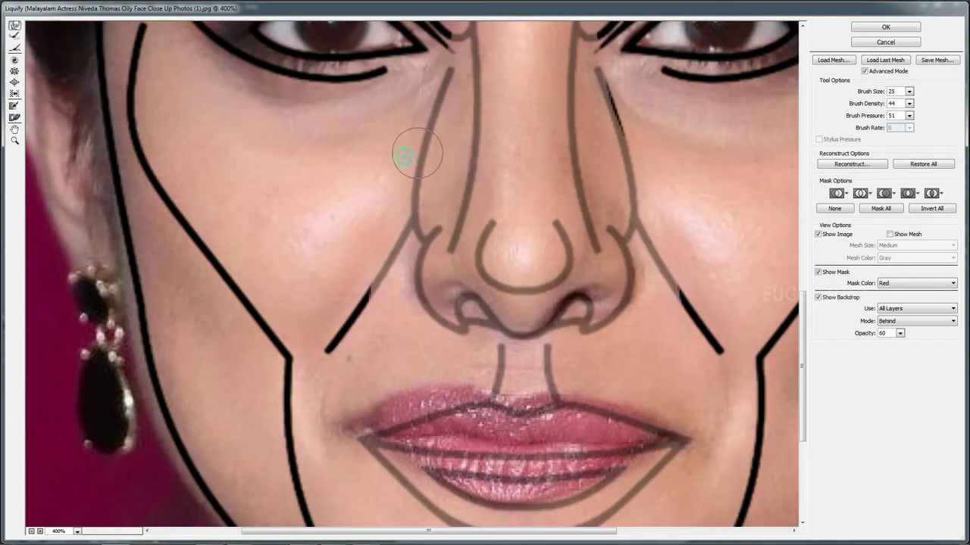
key(ctrl+minus)
key(ctrl+minus)
click(885, 27)
click(845, 102)
click(845, 102)
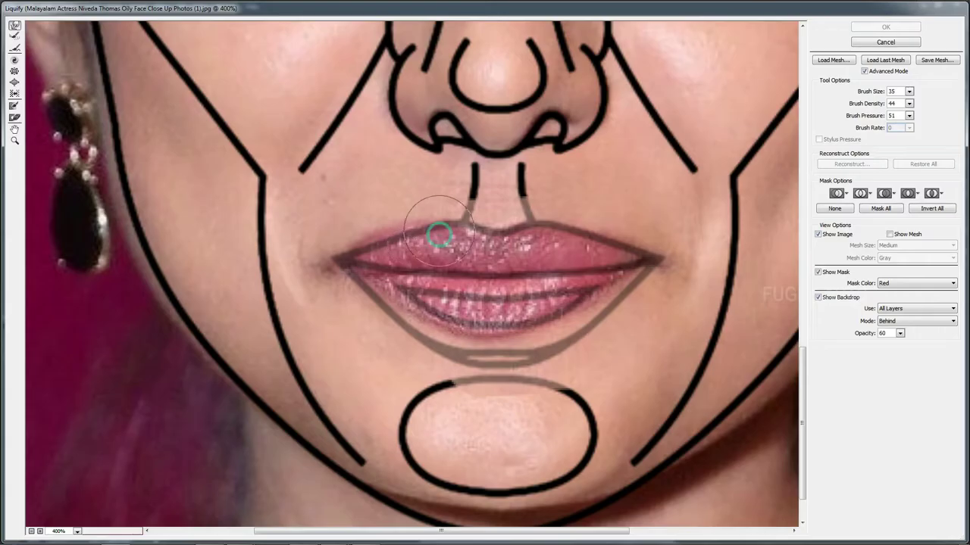
Reshape the upper lip to the template outline with a size-25 Liquify brush.
drag(440, 236, 443, 224)
key(bracketright)
key(bracketright)
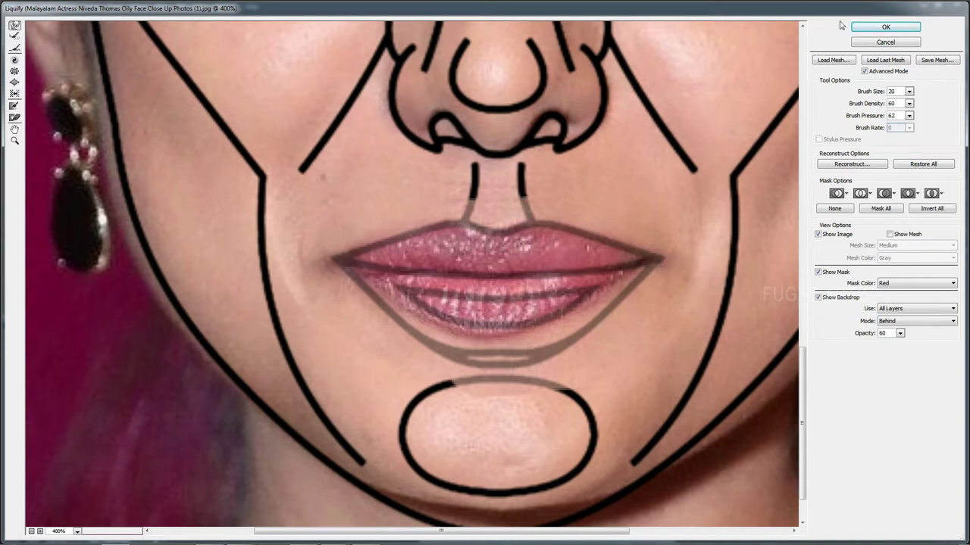
click(856, 27)
Liquify the lower lip area and blend the chin through Layer 8's mask.
drag(528, 413, 394, 325)
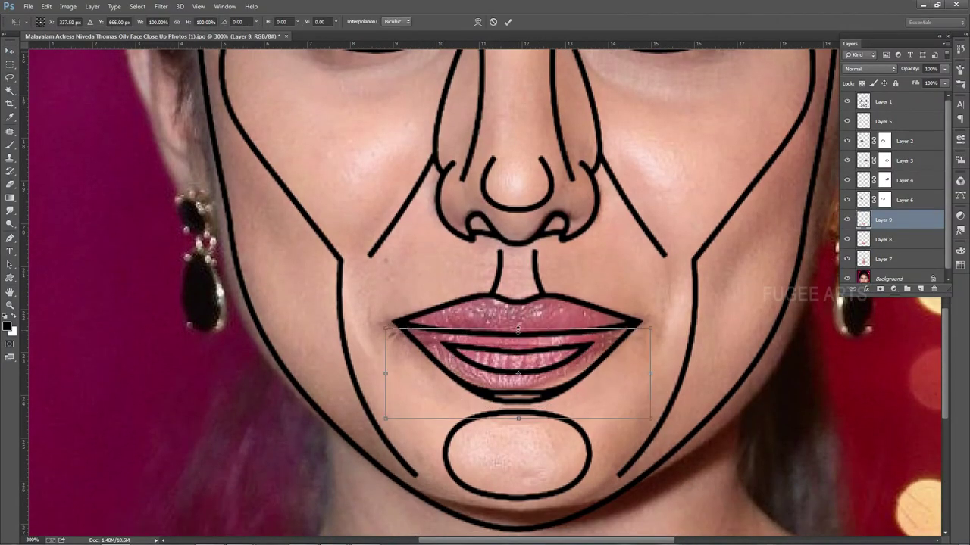
key(ctrl+shift+x)
key(ctrl+plus)
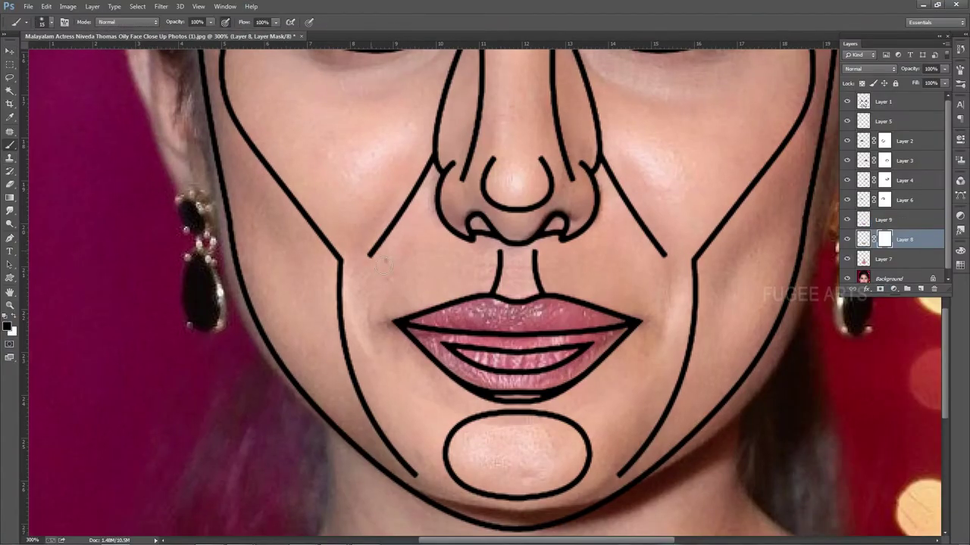
drag(436, 415, 535, 439)
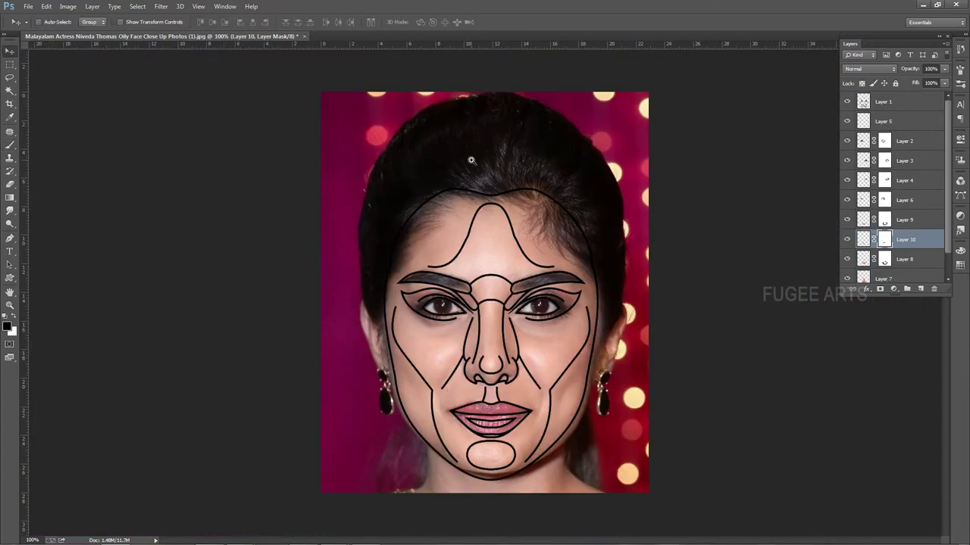
Copy the head to Layer 11 and liquify its hairline to the template's top curve.
click(9, 76)
drag(525, 138, 620, 282)
drag(390, 324, 415, 161)
key(v)
key(ctrl+j)
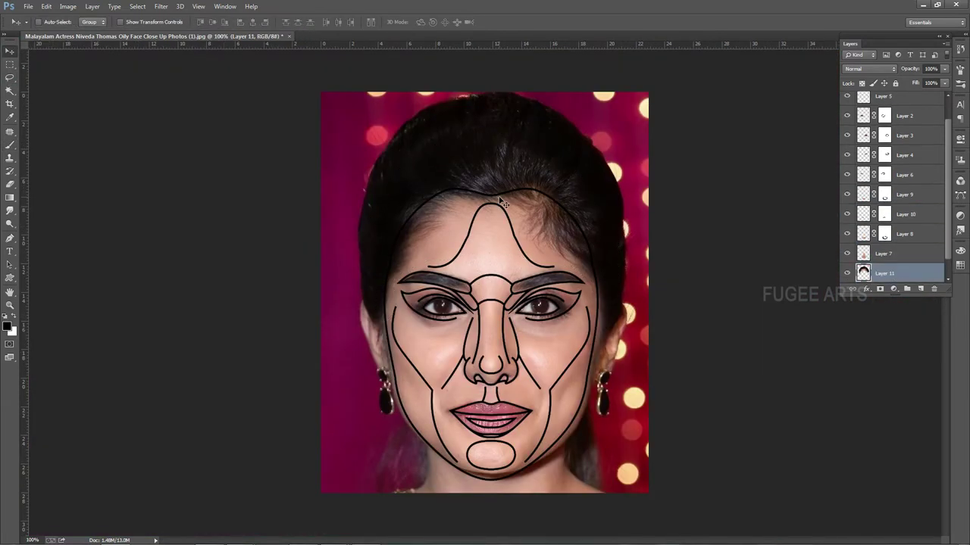
key(shift+ctrl+x)
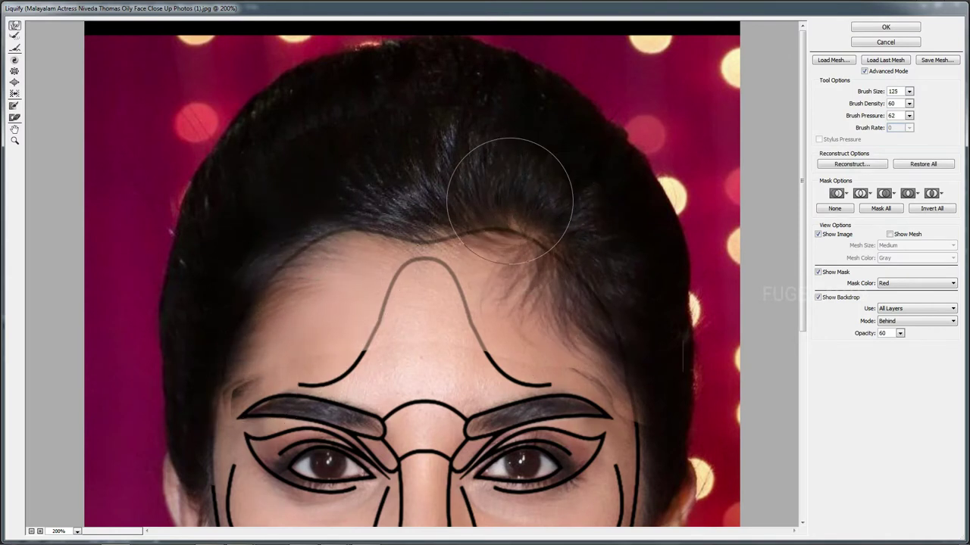
key(Return)
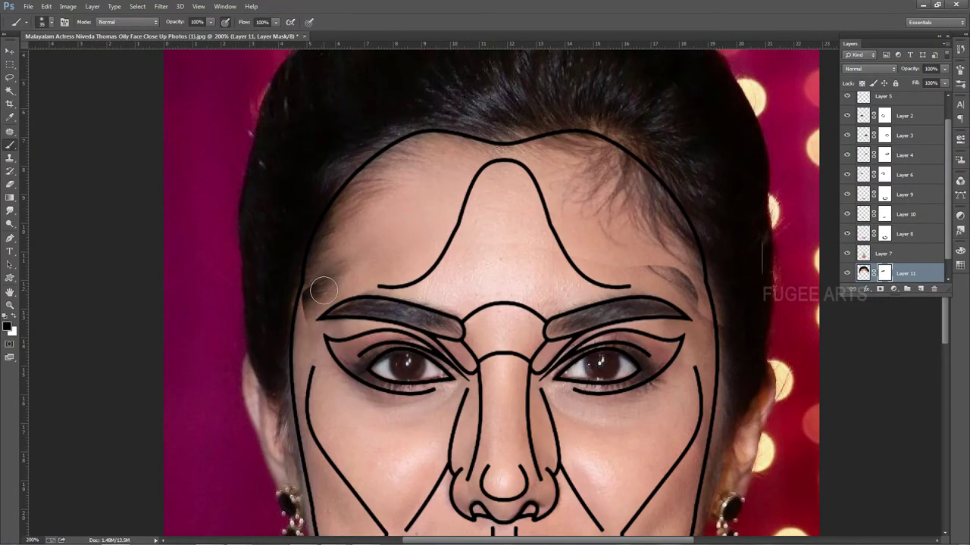
Clone-stamp on new Layer 12, raise it in the stack, erase edges, and copy to Layer 13.
key(ctrl+shift+alt+n)
key(s)
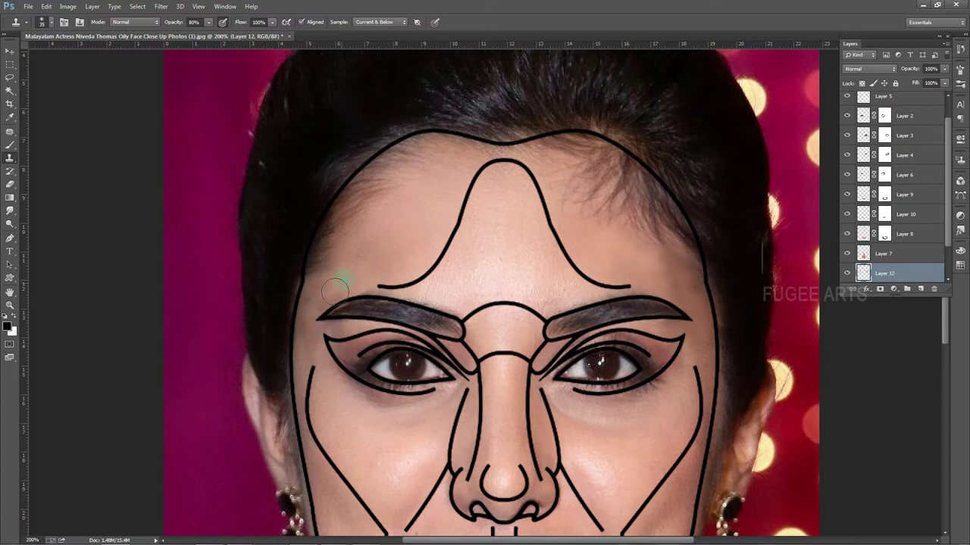
key(ctrl+bracketright)
key(ctrl+bracketright)
key(ctrl+bracketright)
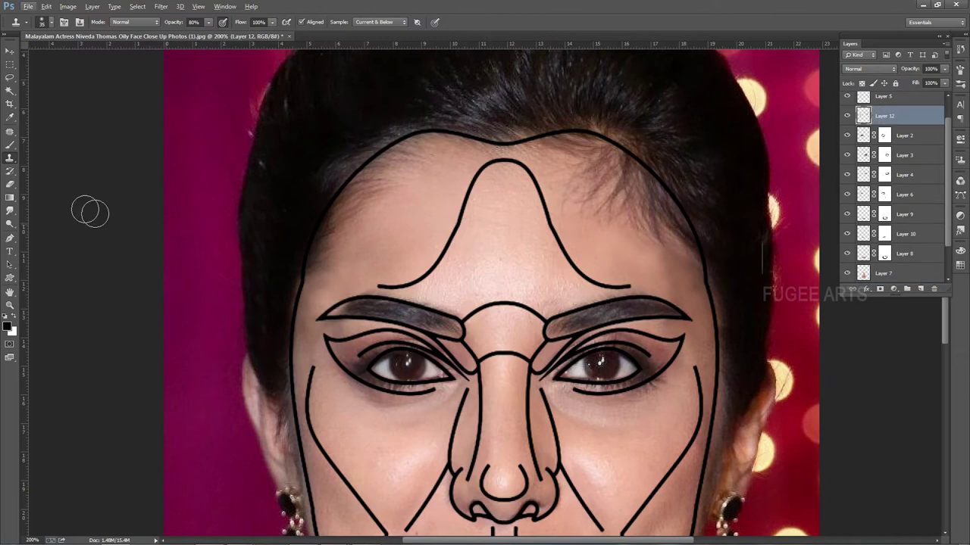
key(e)
key(ctrl+j)
key(ctrl+plus)
key(v)
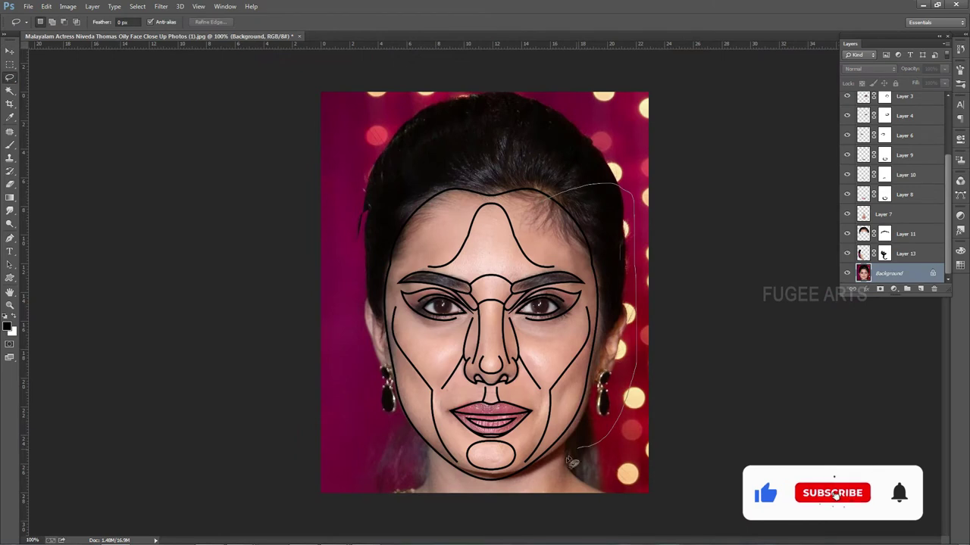
Copy the right face side to Layer 14, transform it, and mask out the neck below the jaw.
key(ctrl+j)
key(ctrl+t)
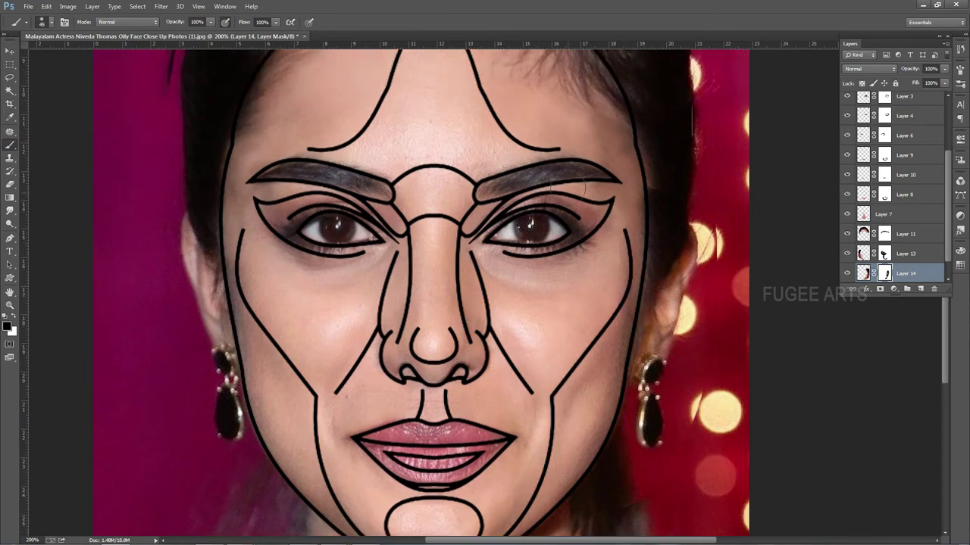
scroll(599, 303, down, 3)
scroll(587, 374, down, 2)
drag(587, 374, 514, 430)
scroll(682, 318, up, 1)
scroll(721, 265, up, 2)
scroll(739, 199, up, 4)
key(v)
scroll(506, 443, down, 4)
Create empty Layer 16 for touch-ups and view the whole face.
key(ctrl+shift+alt+n)
key(e)
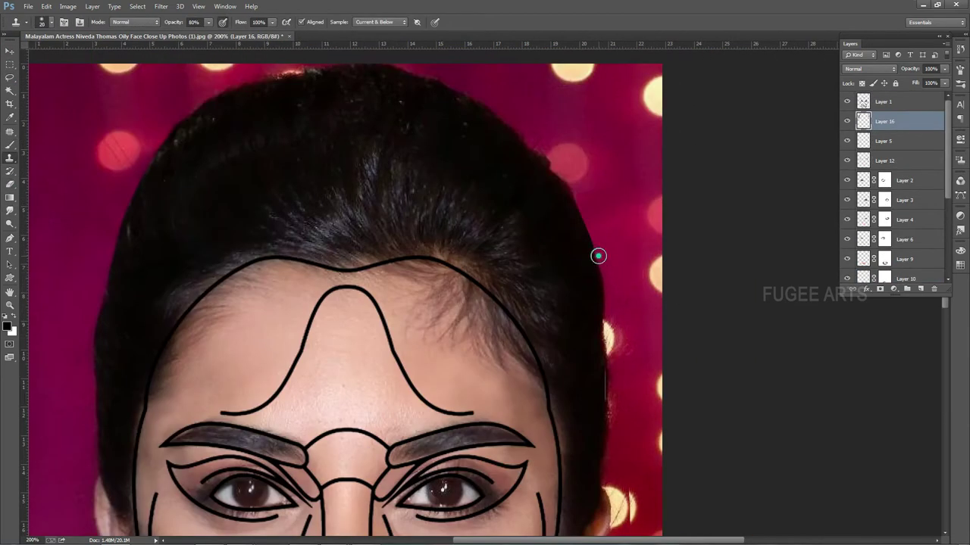
key(ctrl+minus)
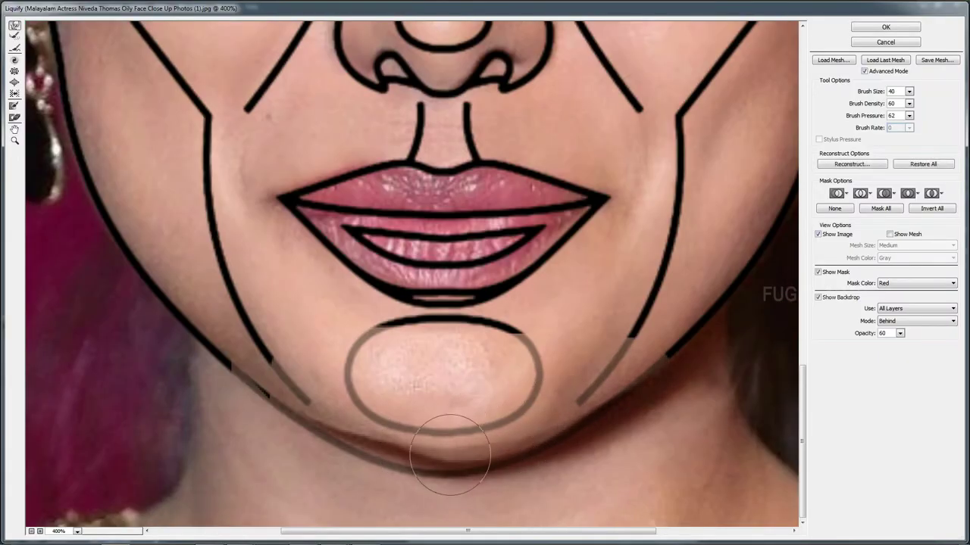
Push the chin edge onto the template line, then target the photo layer with the template shown.
key(bracketleft)
key(bracketleft)
key(bracketleft)
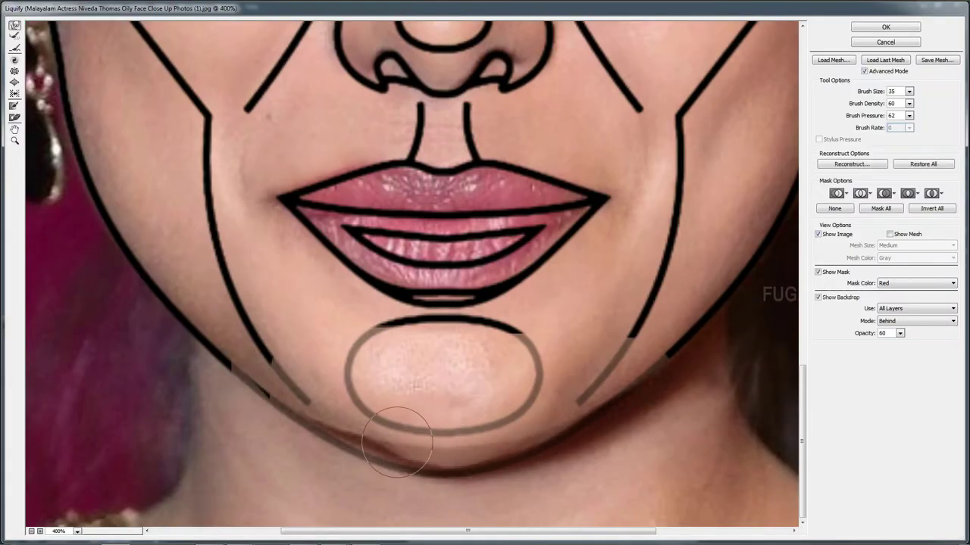
mouse_move(366, 445)
mouse_down()
mouse_move(465, 444)
mouse_move(580, 418)
mouse_up()
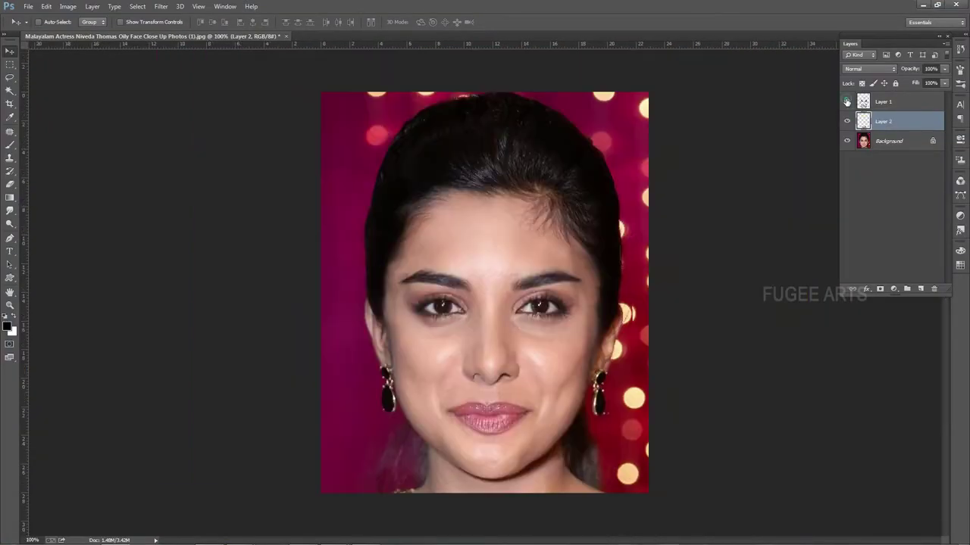
click(847, 101)
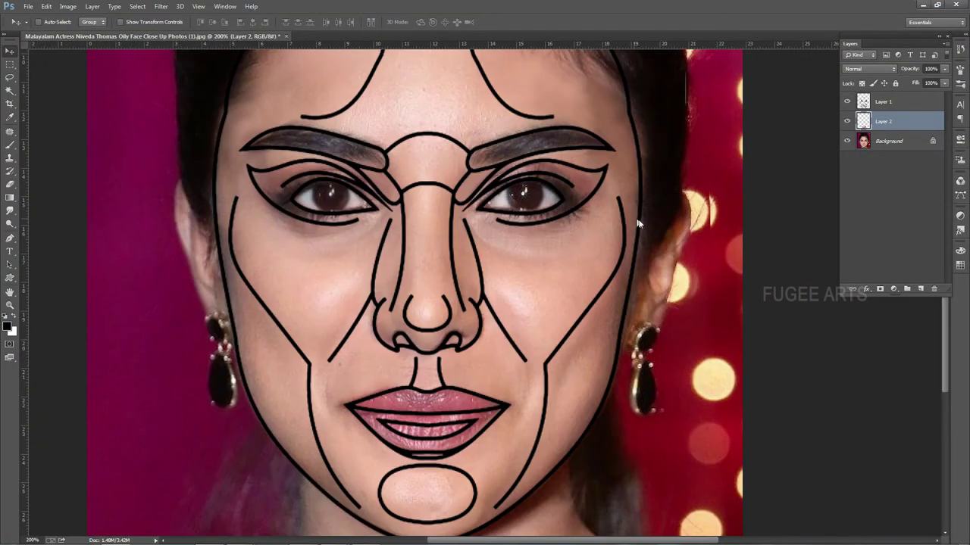
click(890, 140)
key(l)
Liquify the left cheek onto the template line with Forward Warp, varying the brush size.
key(ctrl+shift+x)
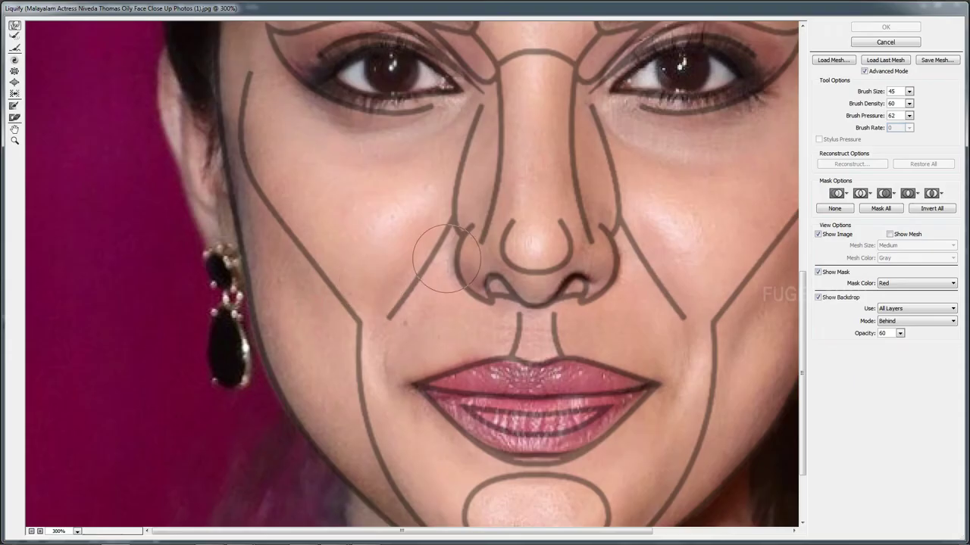
drag(447, 257, 400, 249)
key(bracketright)
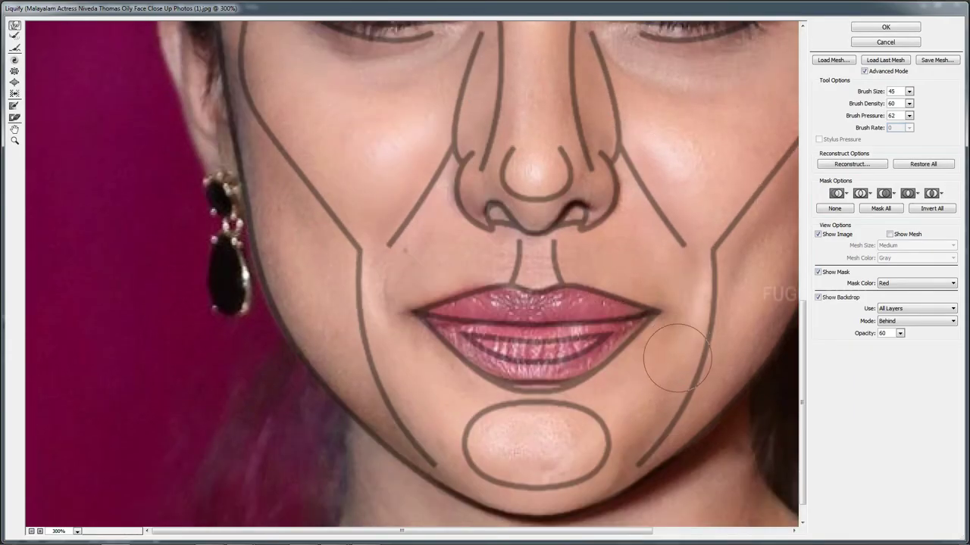
key(bracketleft)
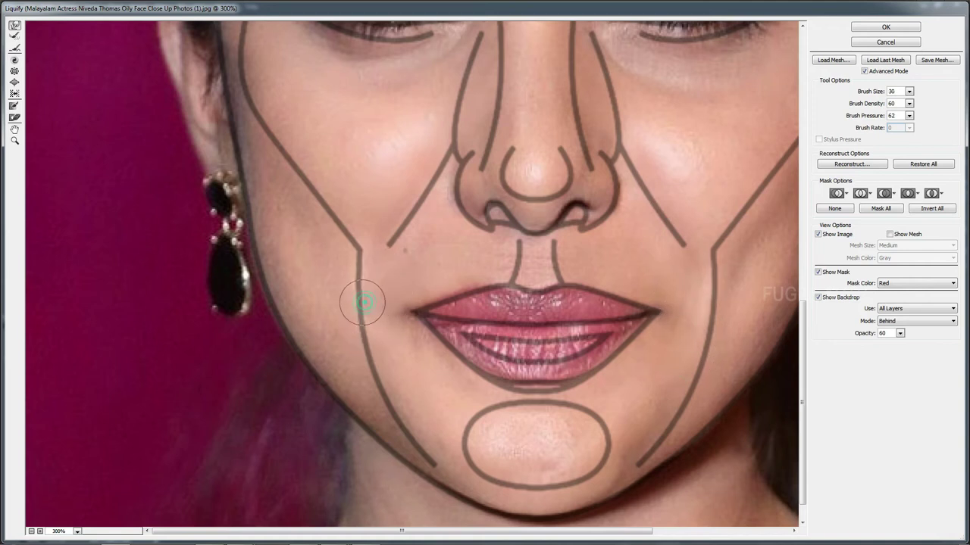
scroll(761, 328, down, 1)
key(bracketright)
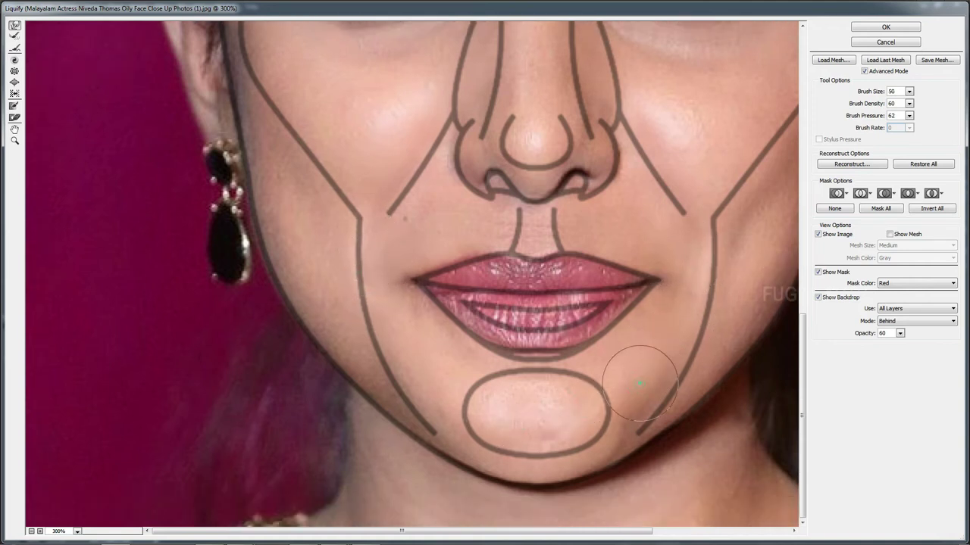
key(bracketleft)
key(bracketleft)
key(bracketleft)
scroll(315, 301, up, 5)
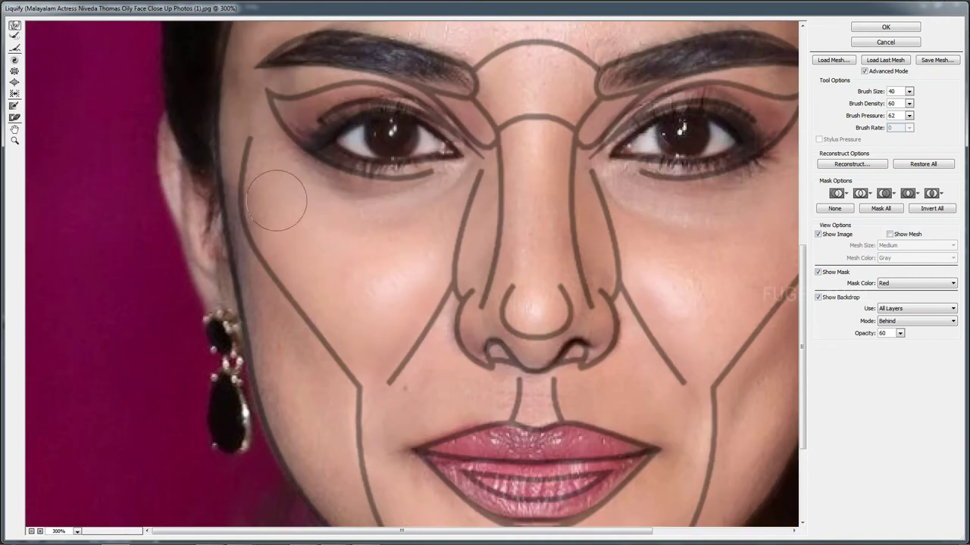
scroll(519, 281, down, 2)
scroll(538, 340, up, 2)
key(bracketright)
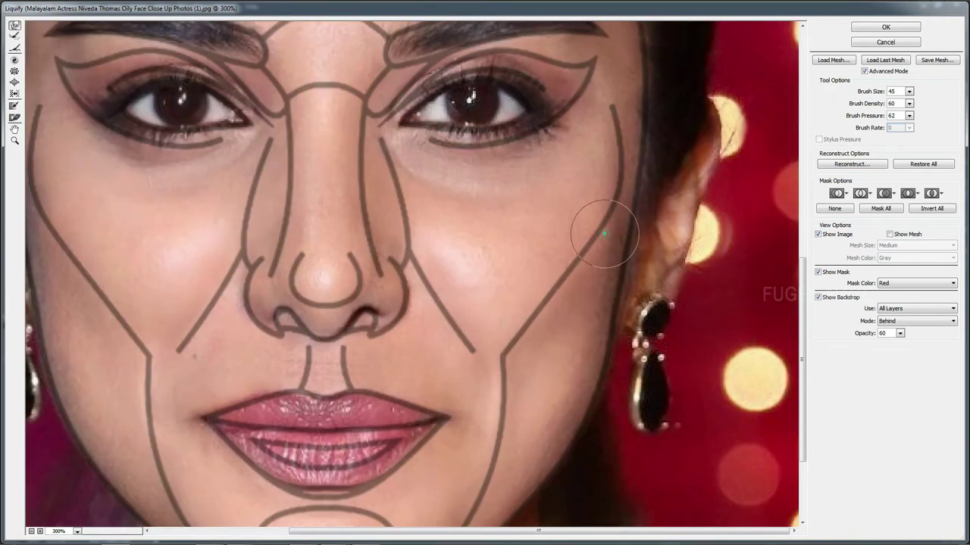
scroll(604, 235, up, 1)
scroll(382, 186, up, 1)
Warp the eye area and forehead to the template, then apply Liquify.
key(bracketleft)
key(bracketleft)
key(bracketleft)
scroll(182, 158, up, 1)
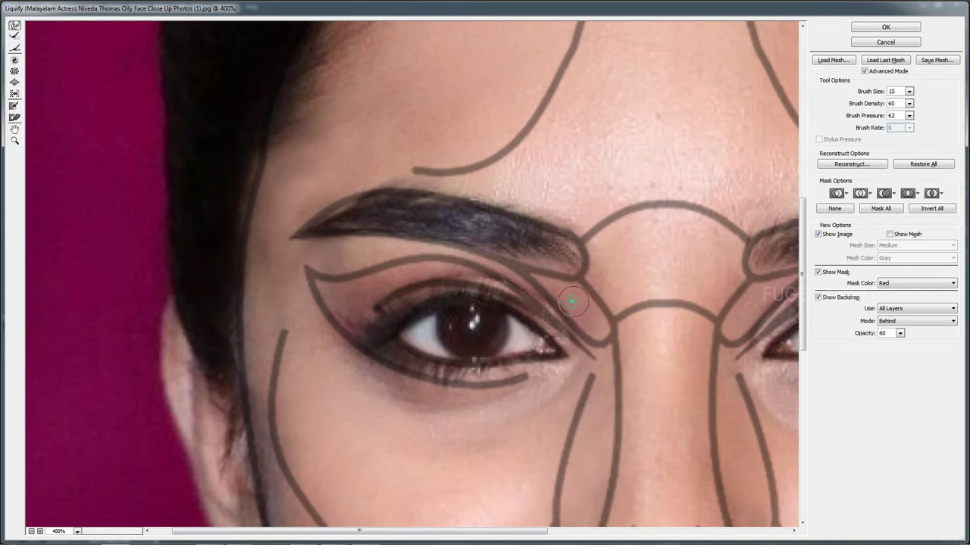
scroll(296, 299, down, 1)
scroll(432, 287, down, 1)
scroll(566, 277, up, 1)
key(bracketright)
key(bracketright)
key(bracketright)
scroll(387, 191, down, 1)
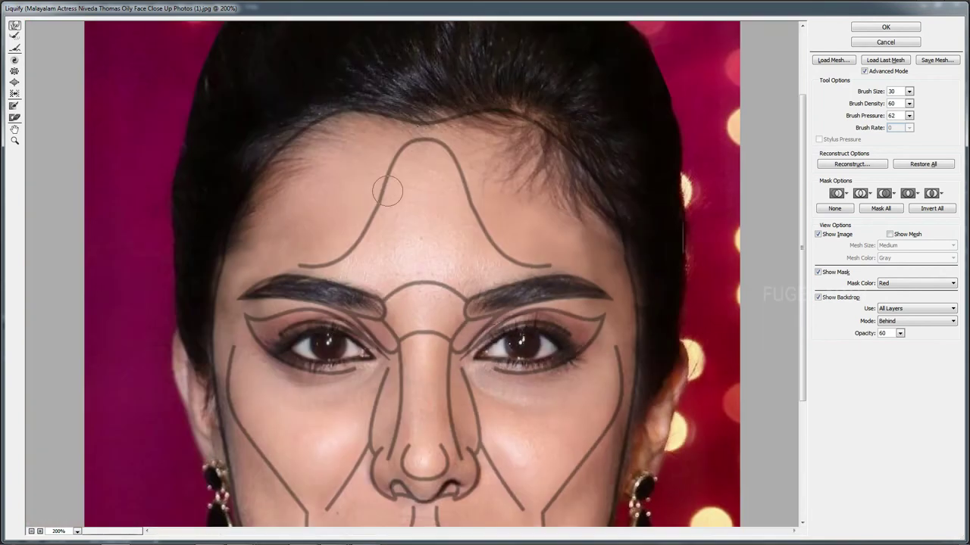
scroll(432, 364, down, 1)
click(864, 26)
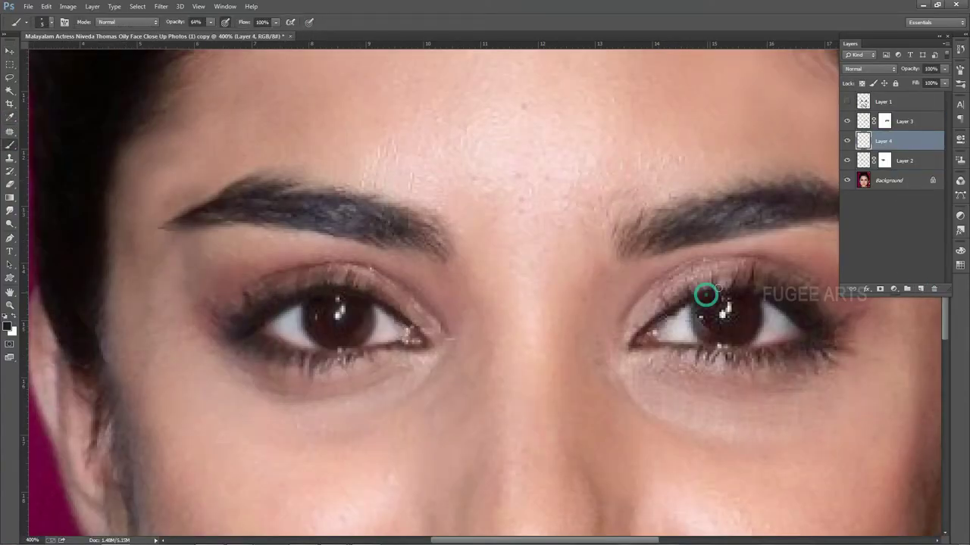
Erase layer edges and dodge the cheeks lighter, toggling the template overlay to compare.
key(e)
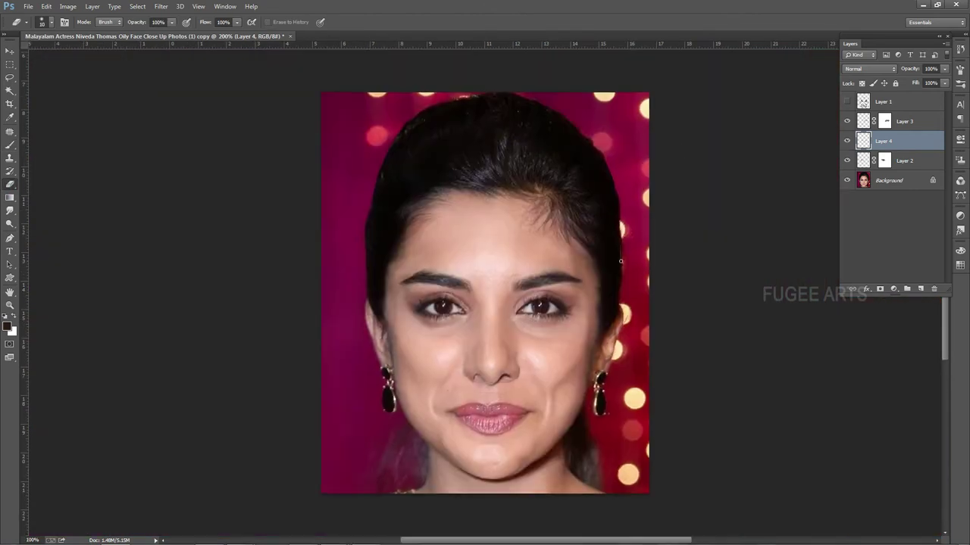
key(o)
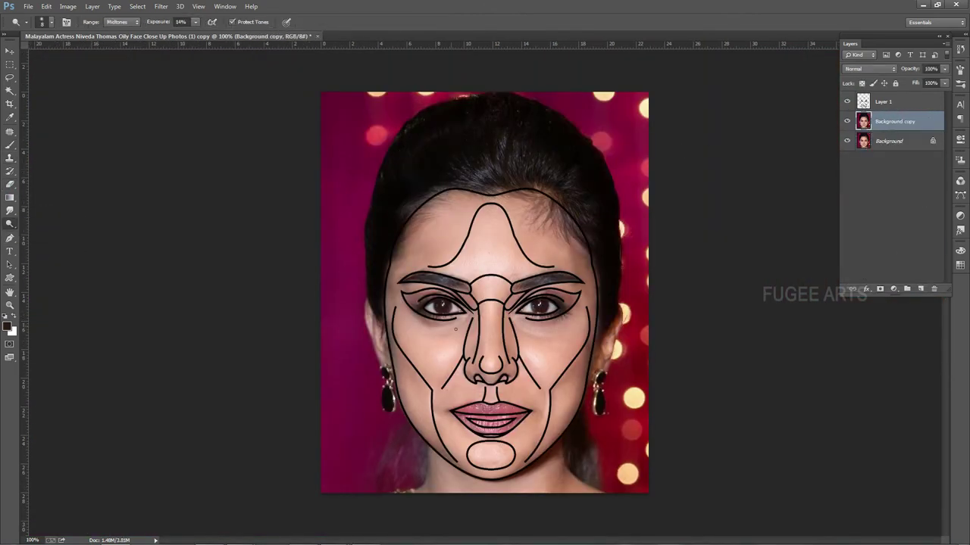
key(ctrl+plus)
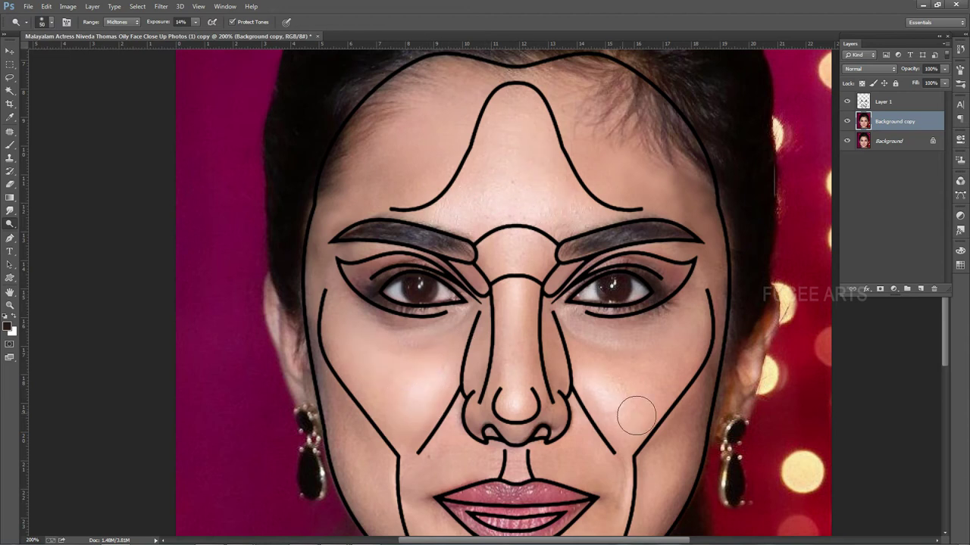
scroll(367, 367, down, 3)
key(ctrl+minus)
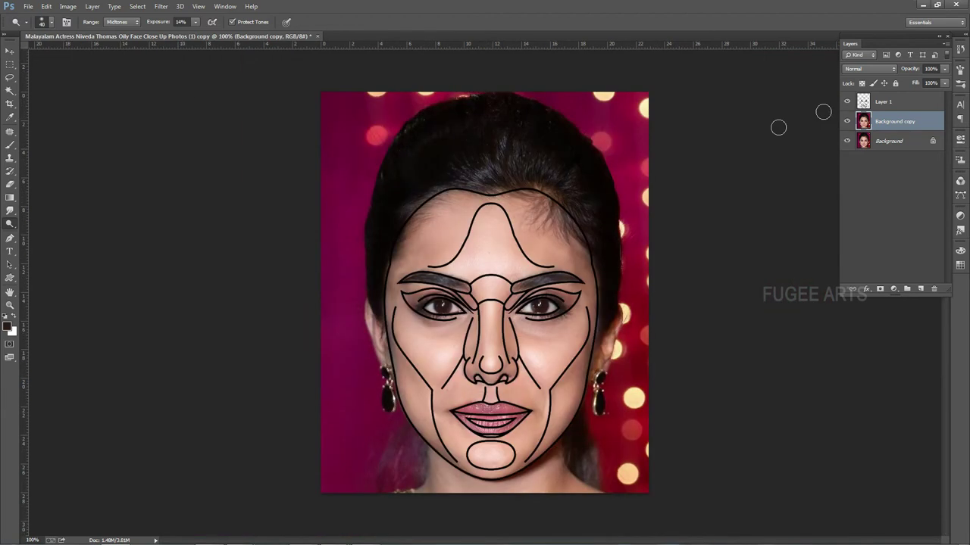
click(847, 102)
click(847, 102)
key(ctrl+plus)
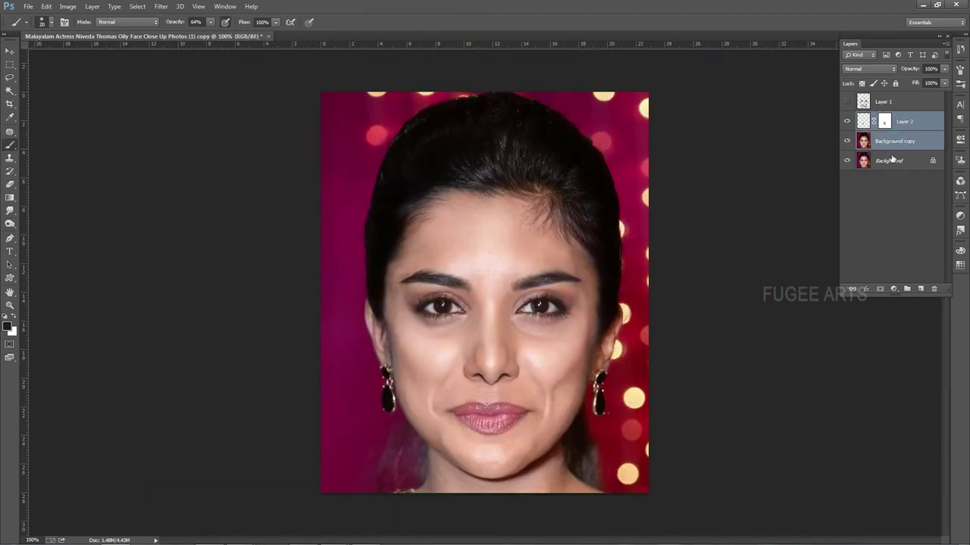
click(536, 346)
key(o)
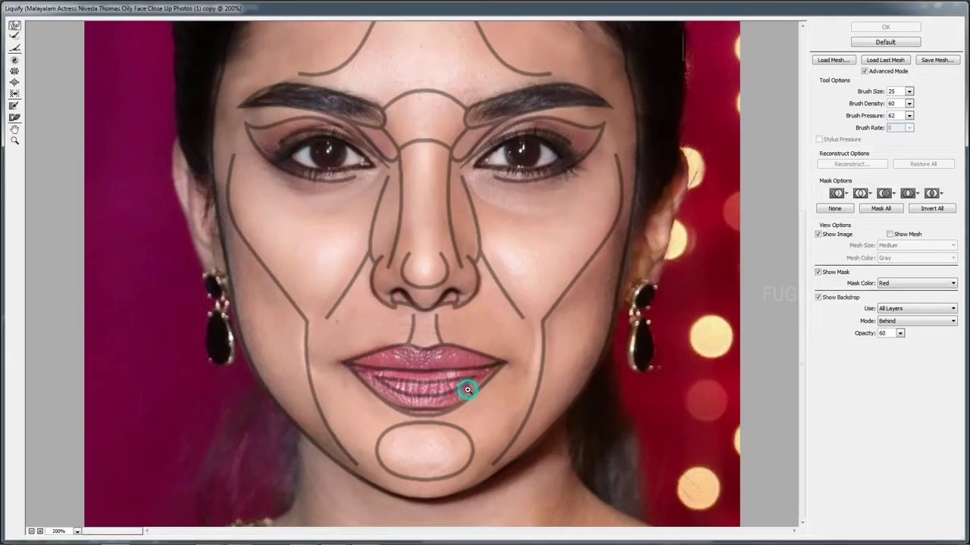
Commit Liquify, then dodge along the right nose side, eyelid and cheek at 200% zoom.
key(Return)
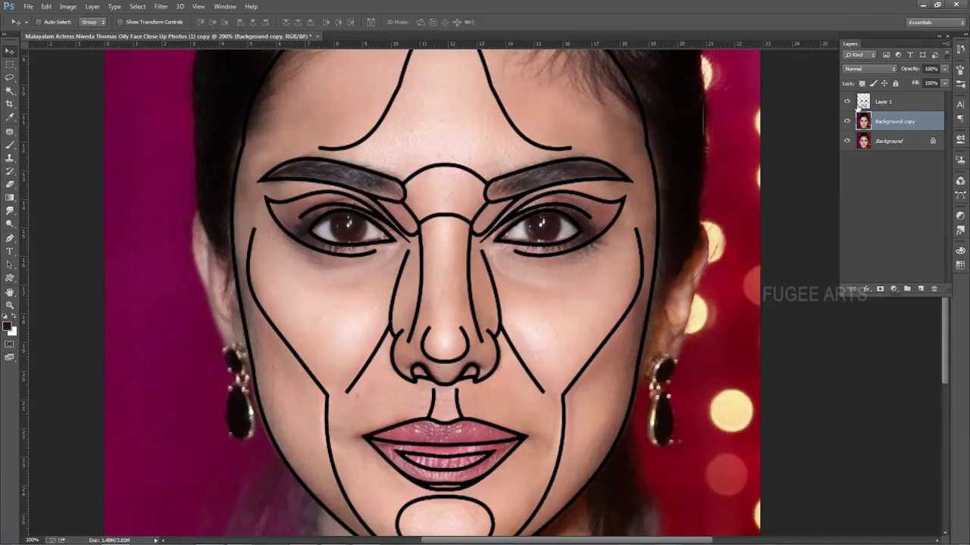
key(ctrl+0)
key(o)
key(ctrl+plus)
key(ctrl+plus)
drag(532, 390, 523, 351)
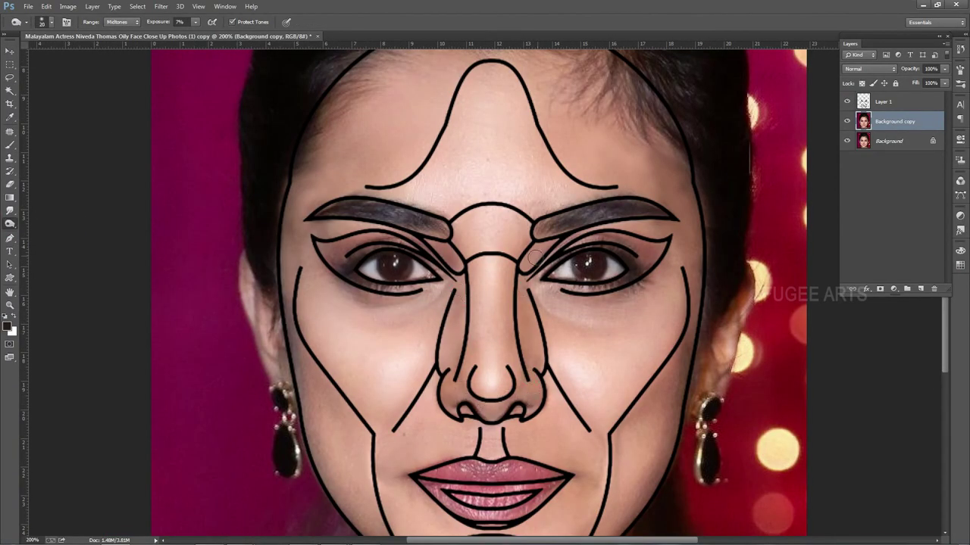
key(bracketleft)
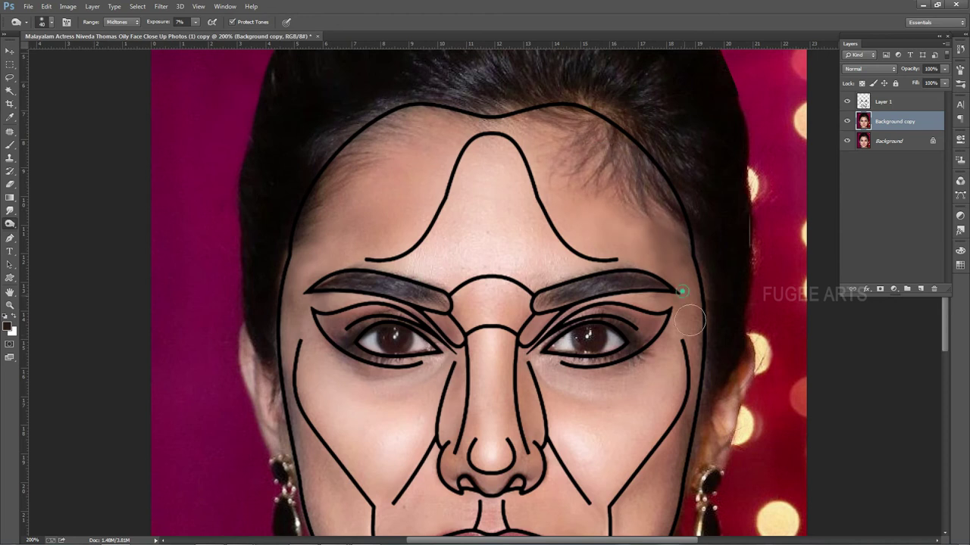
scroll(316, 203, down, 3)
key(bracketright)
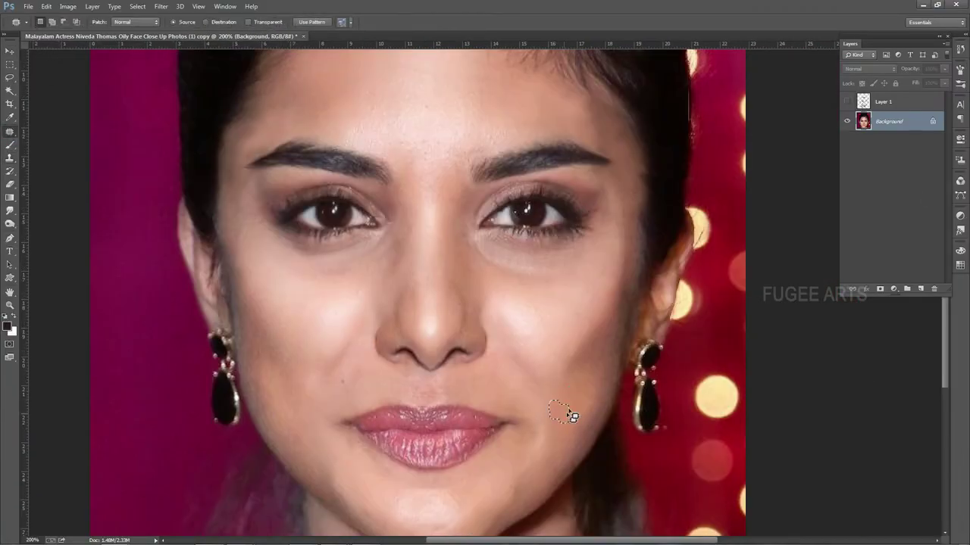
Liquify both eyebrow edges toward the template and patch the skin between the brows.
key(ctrl+1)
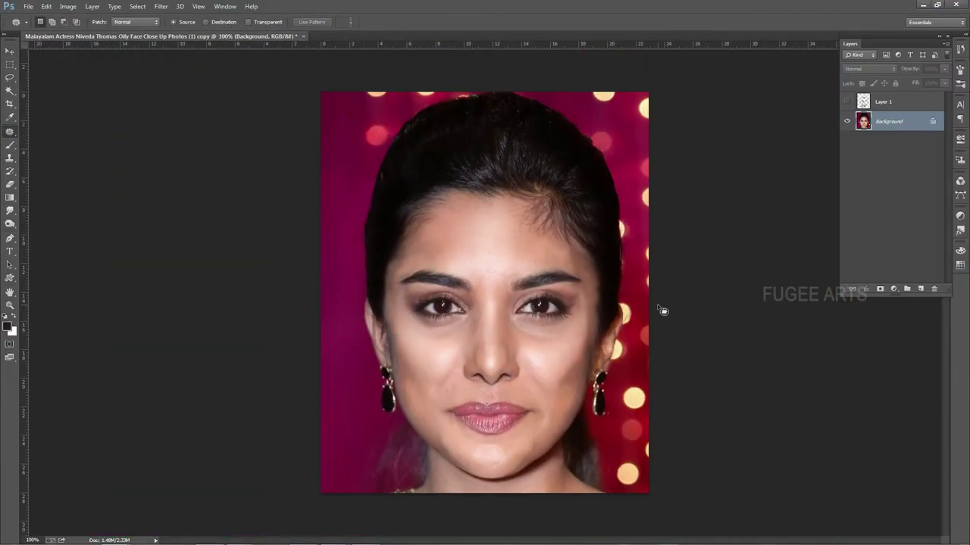
key(v)
click(161, 6)
click(182, 87)
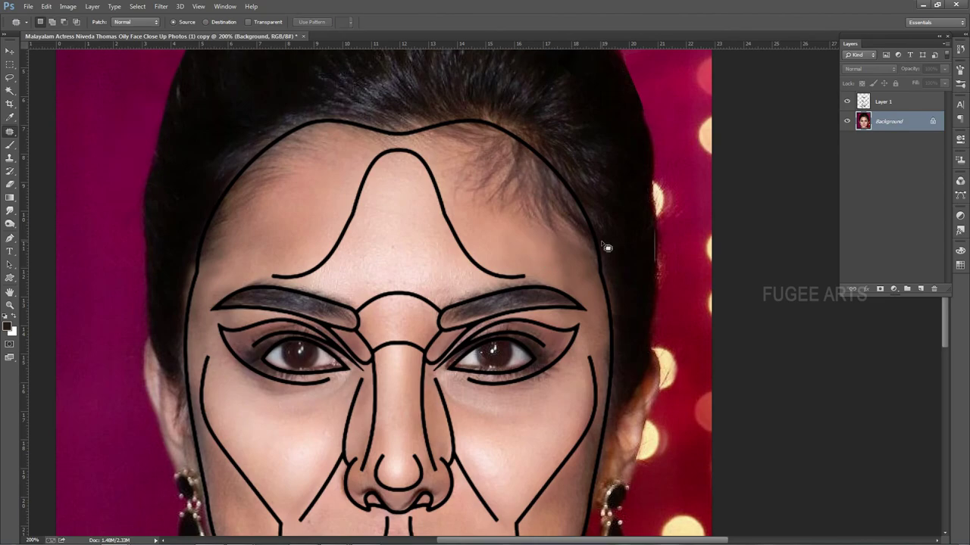
click(161, 6)
click(181, 89)
drag(415, 281, 472, 245)
drag(533, 242, 433, 265)
click(242, 268)
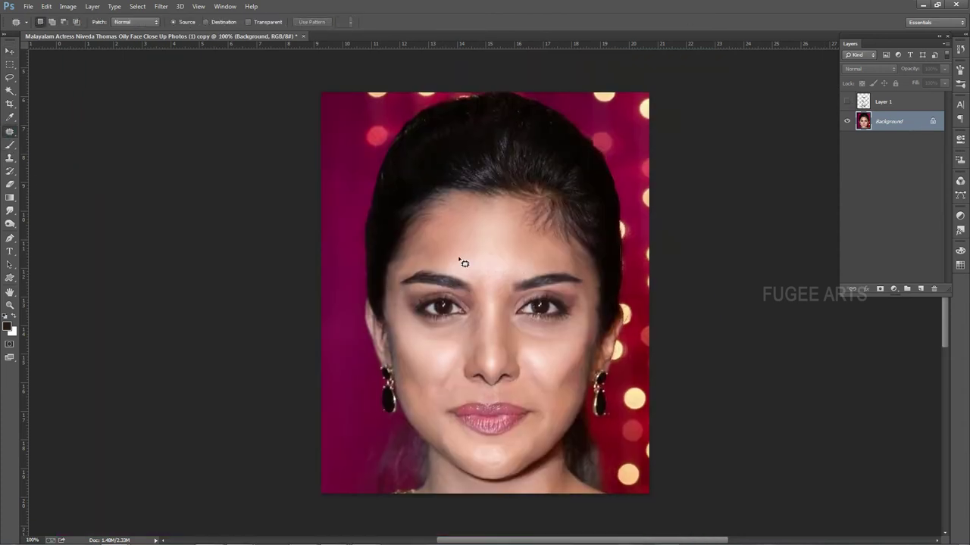
drag(444, 271, 461, 264)
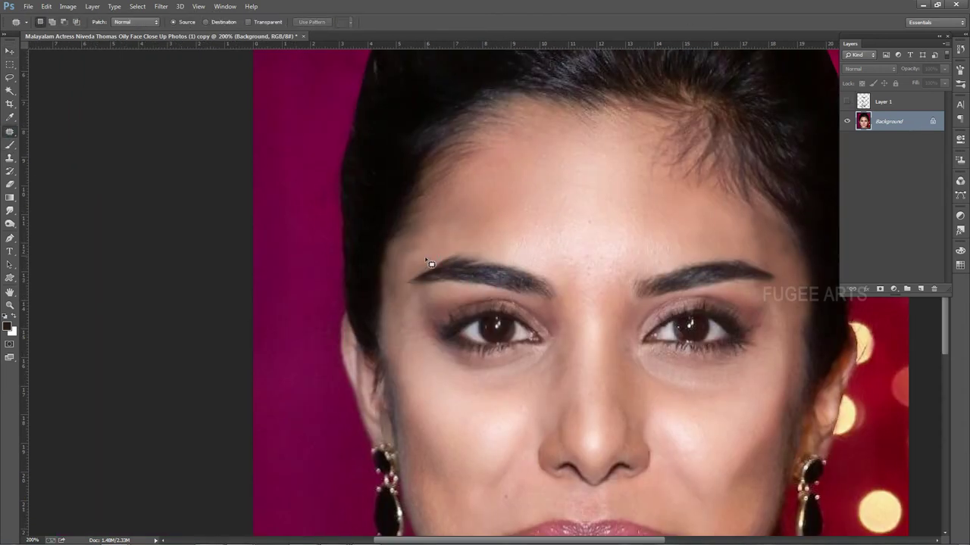